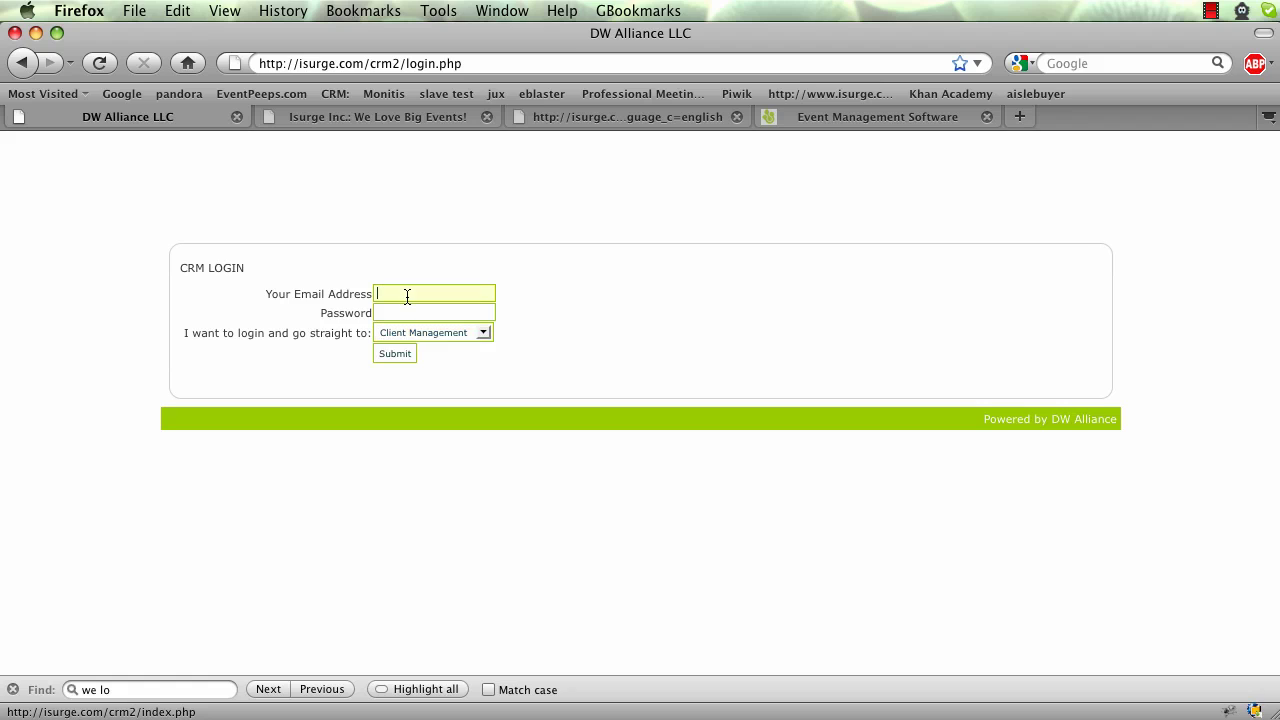
Fill in the account e-mail address on the CRM login form and log in to Client Management
type("ji")
key("Down")
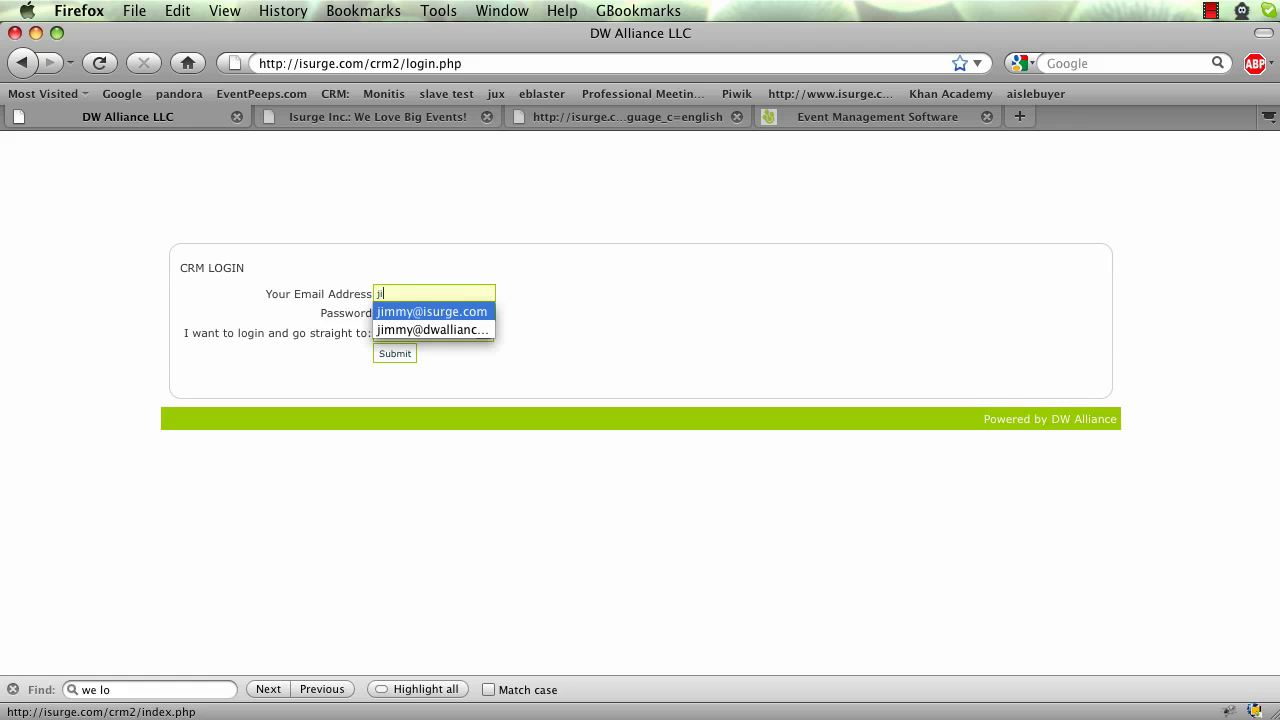
key("Return")
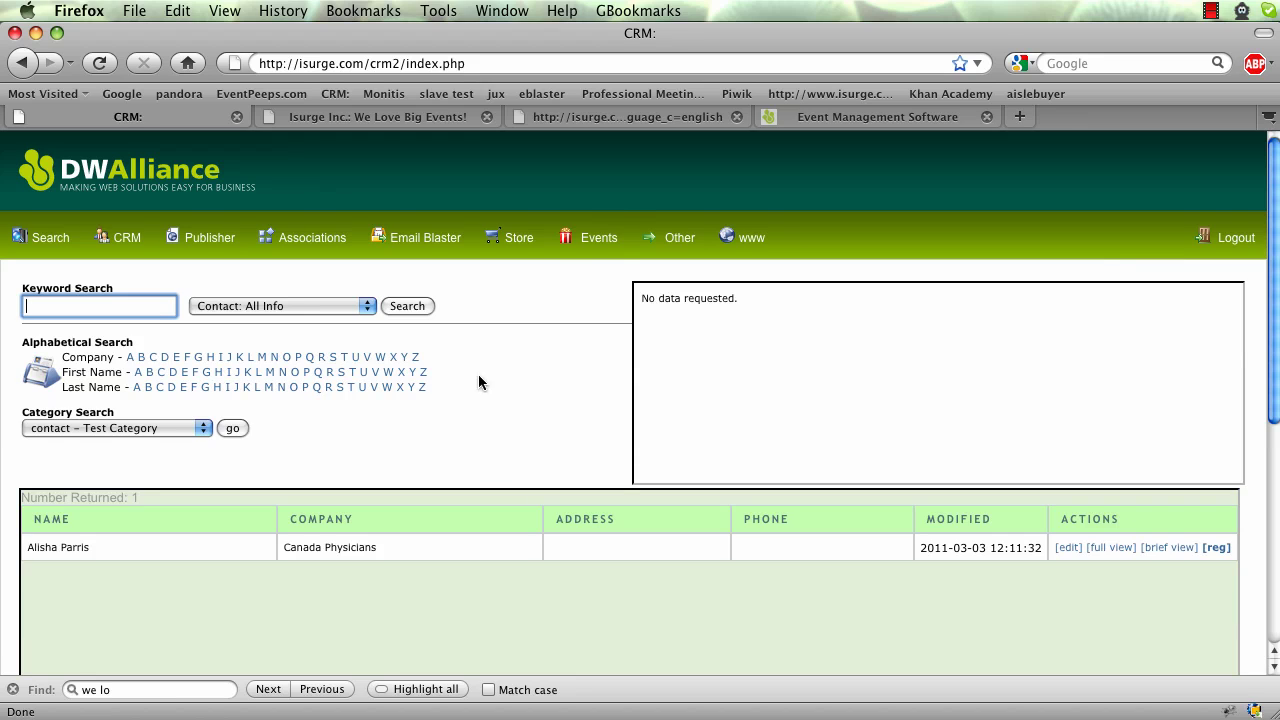
mouse_move(680, 250)
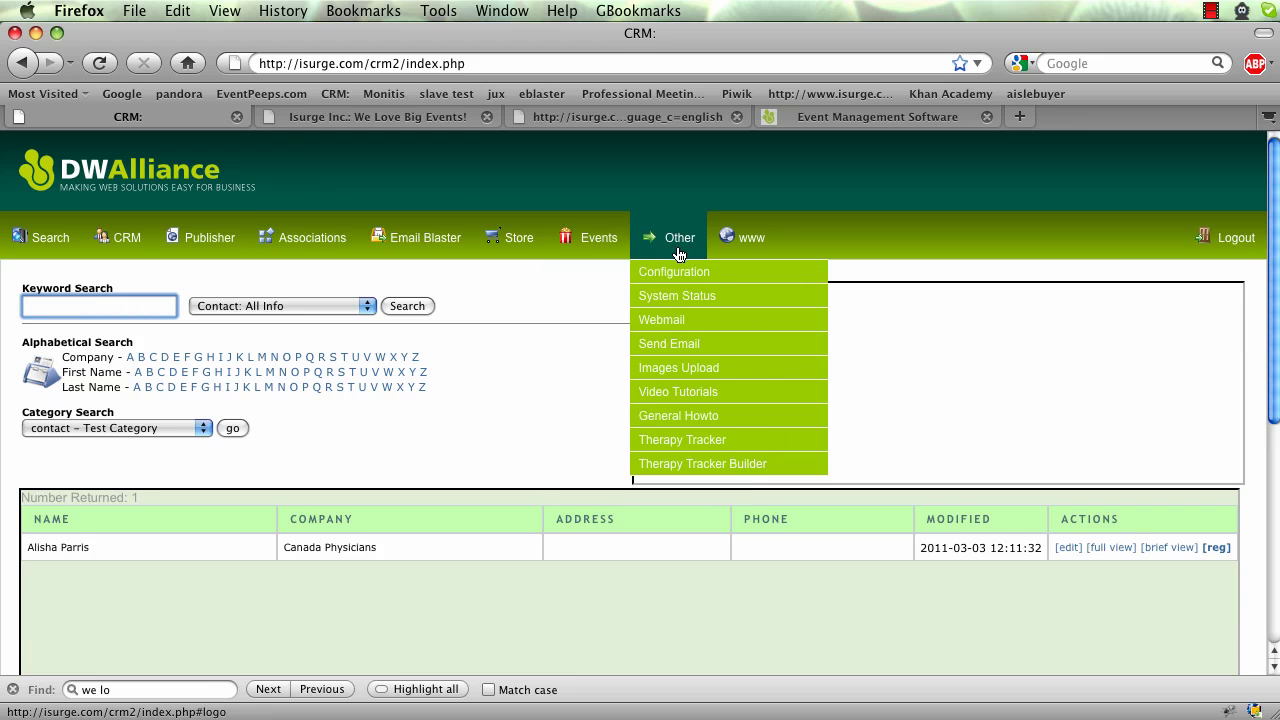
left_click(676, 274)
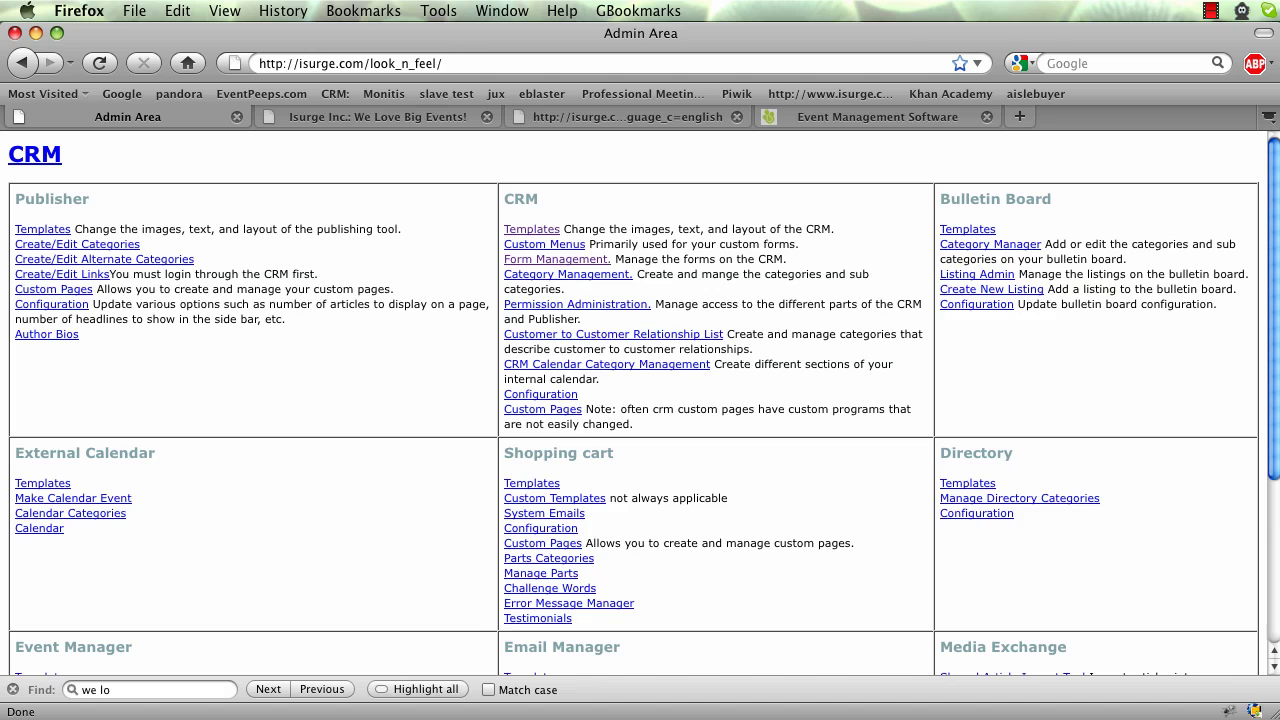
left_click(22, 63)
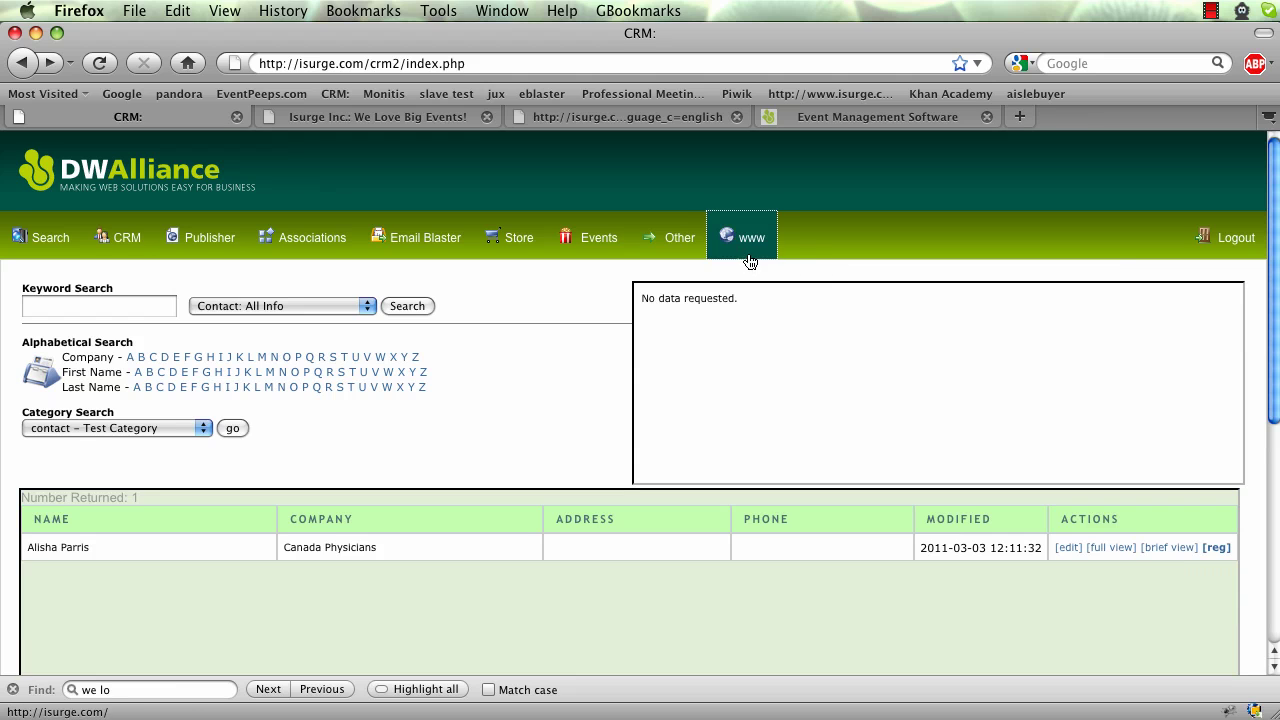
Open the Configuration admin area and go to the Shopping cart's System Emails
mouse_move(686, 251)
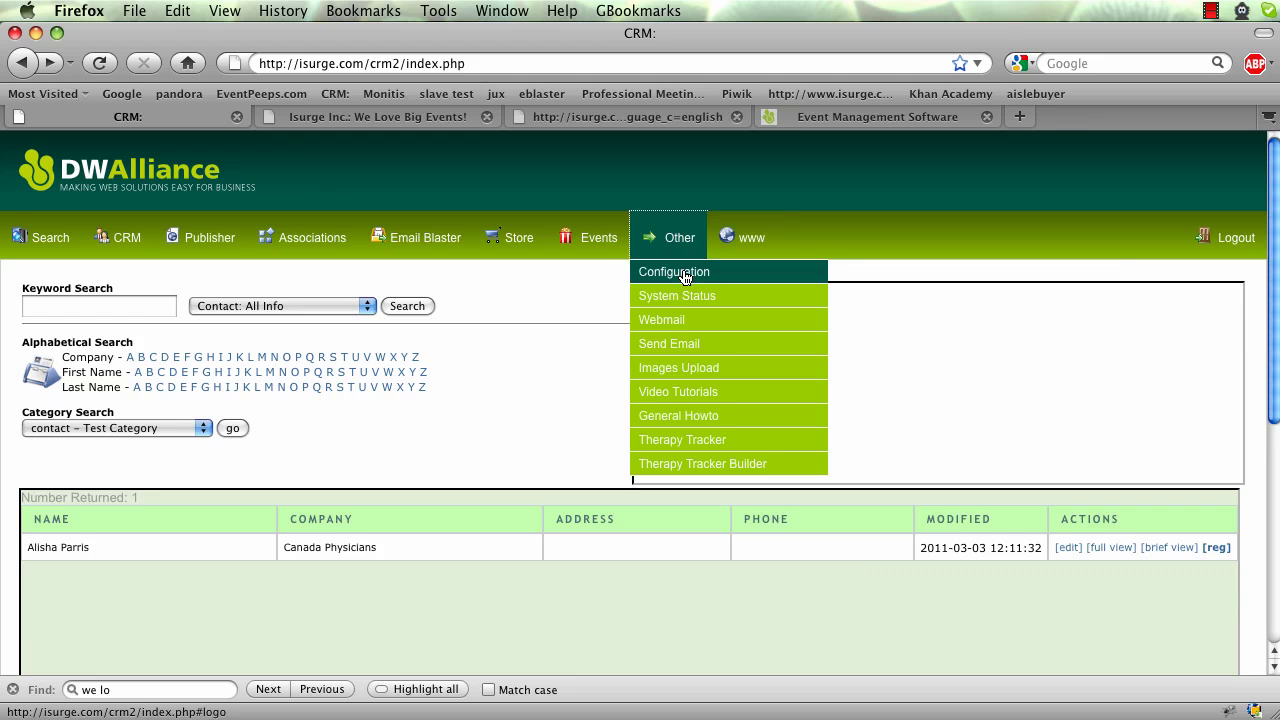
left_click(685, 277)
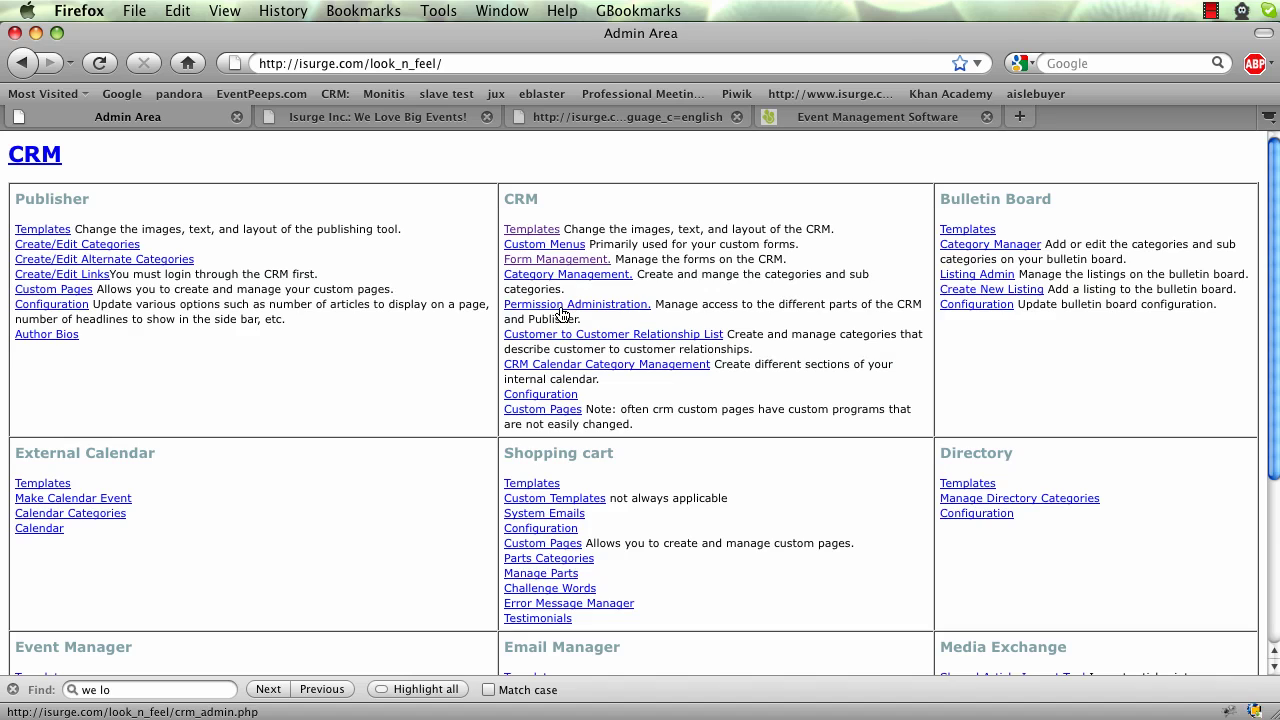
left_click(557, 516)
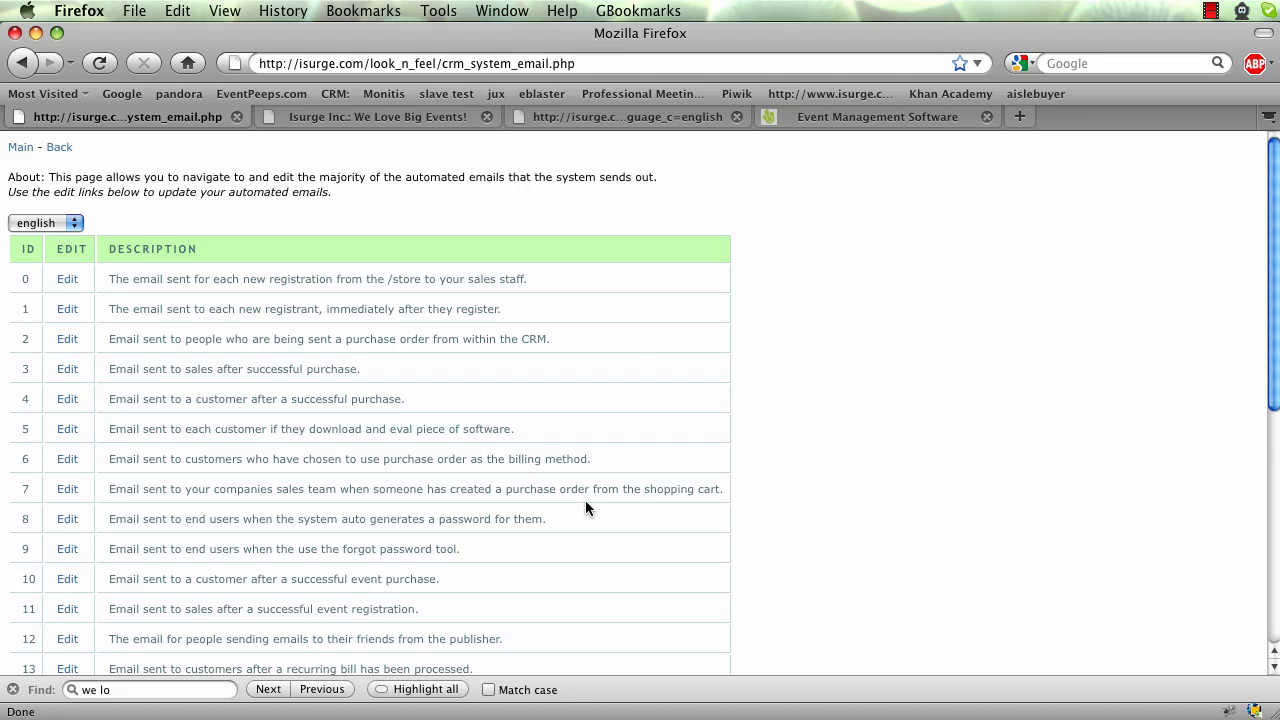
Look through the descriptions in the list of automated system emails
scroll(585, 508, "down", 1)
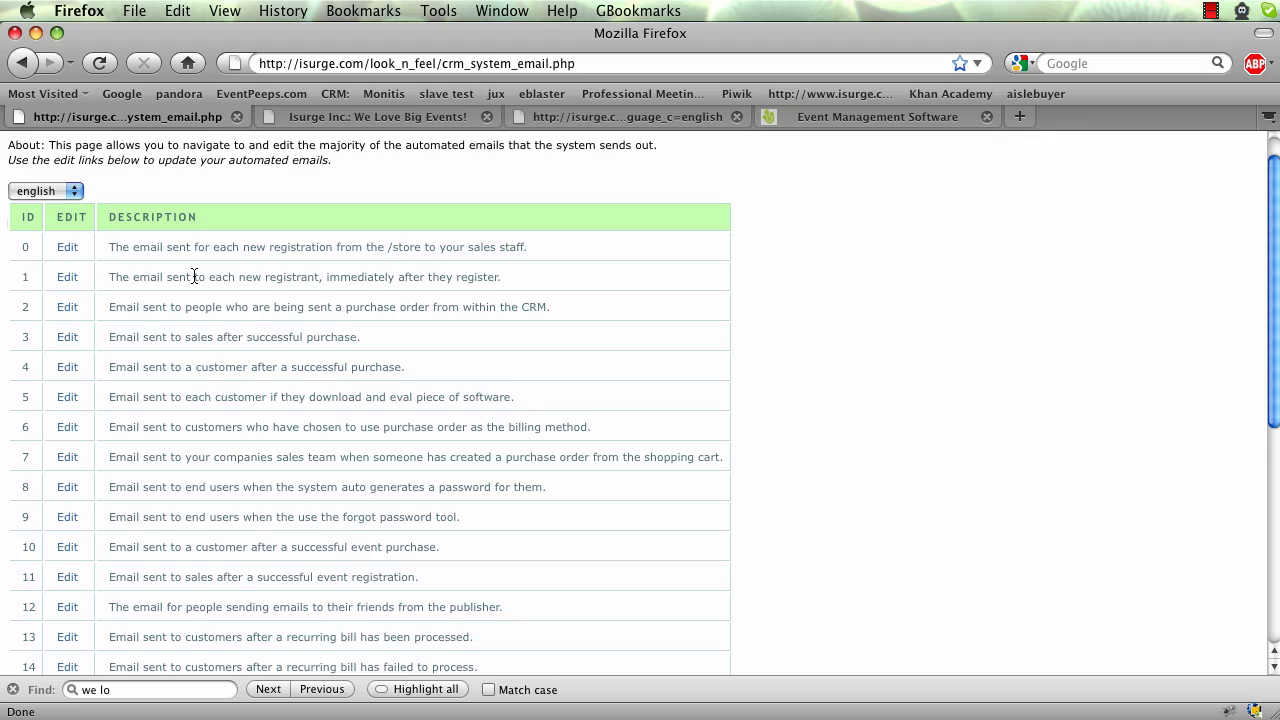
scroll(231, 366, "down", 4)
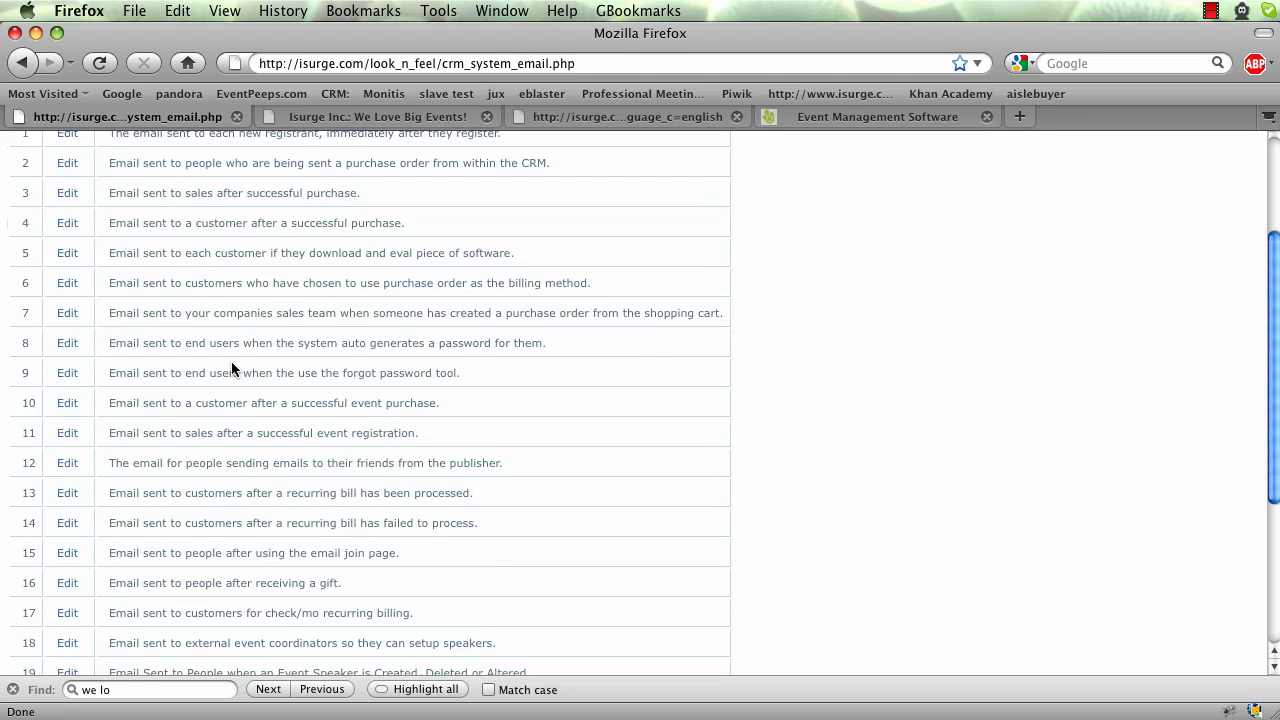
scroll(231, 369, "down", 1)
scroll(232, 368, "down", 2)
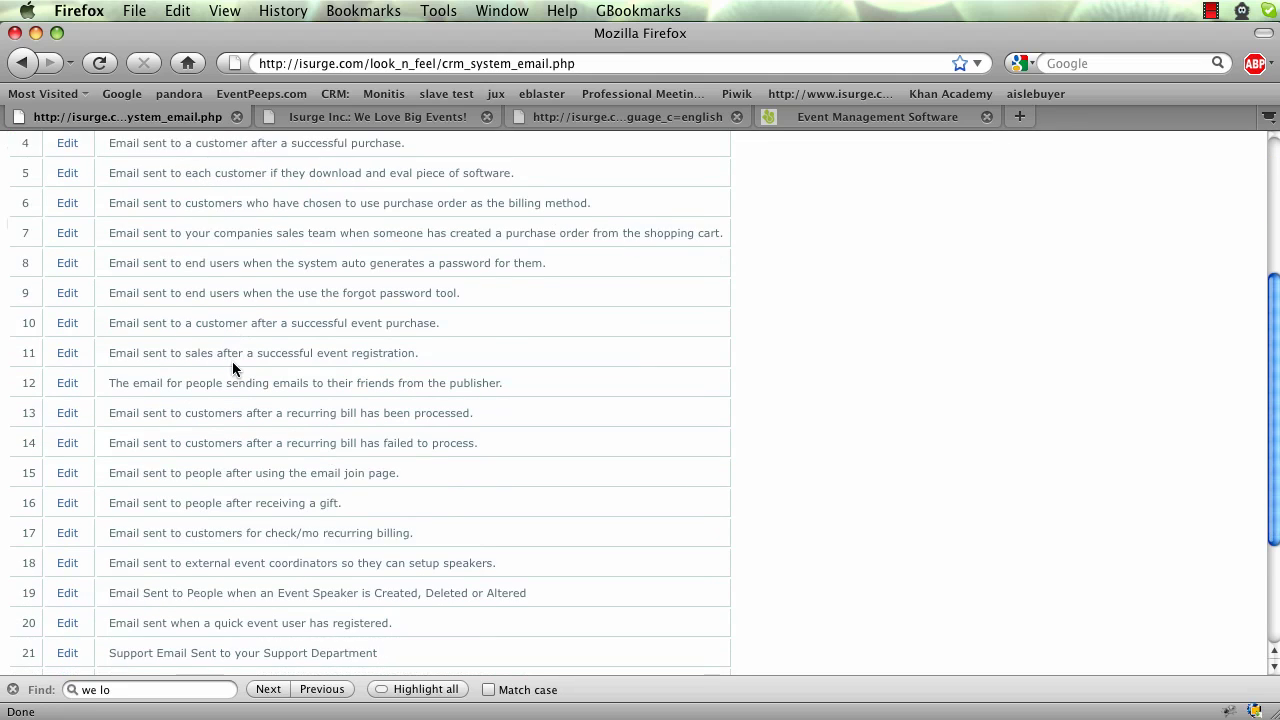
scroll(232, 366, "down", 4)
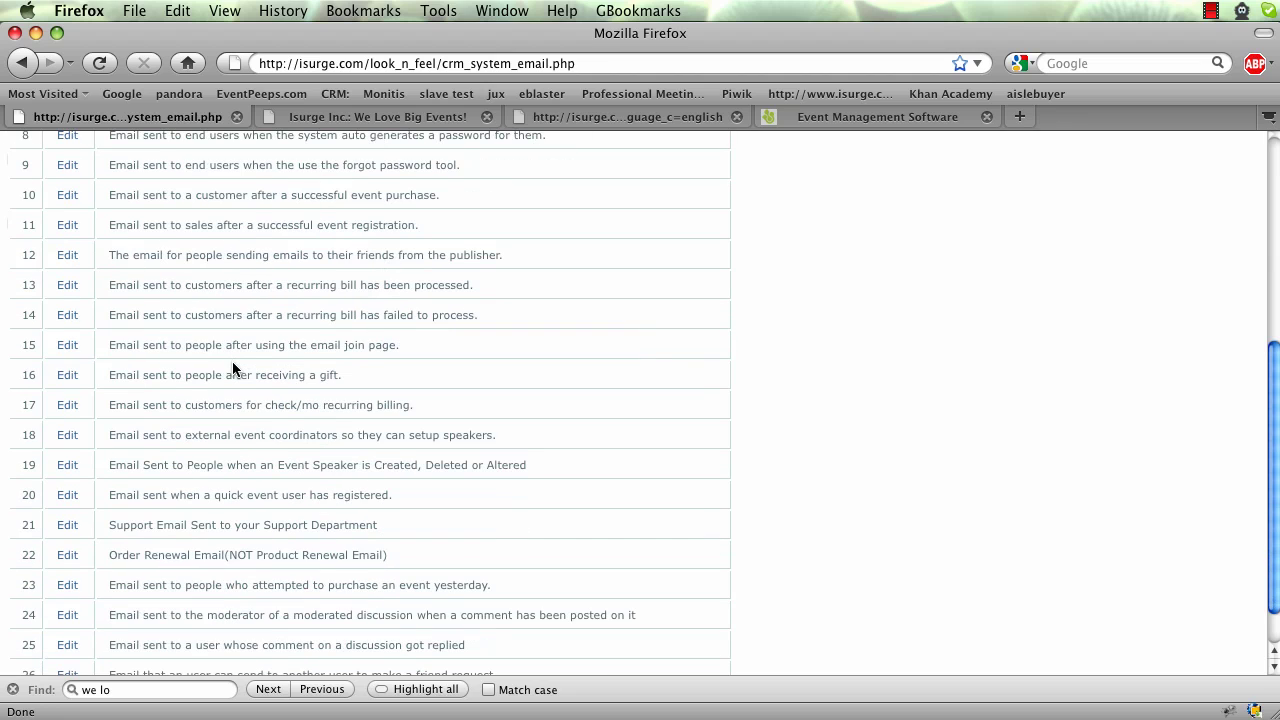
scroll(232, 369, "up", 12)
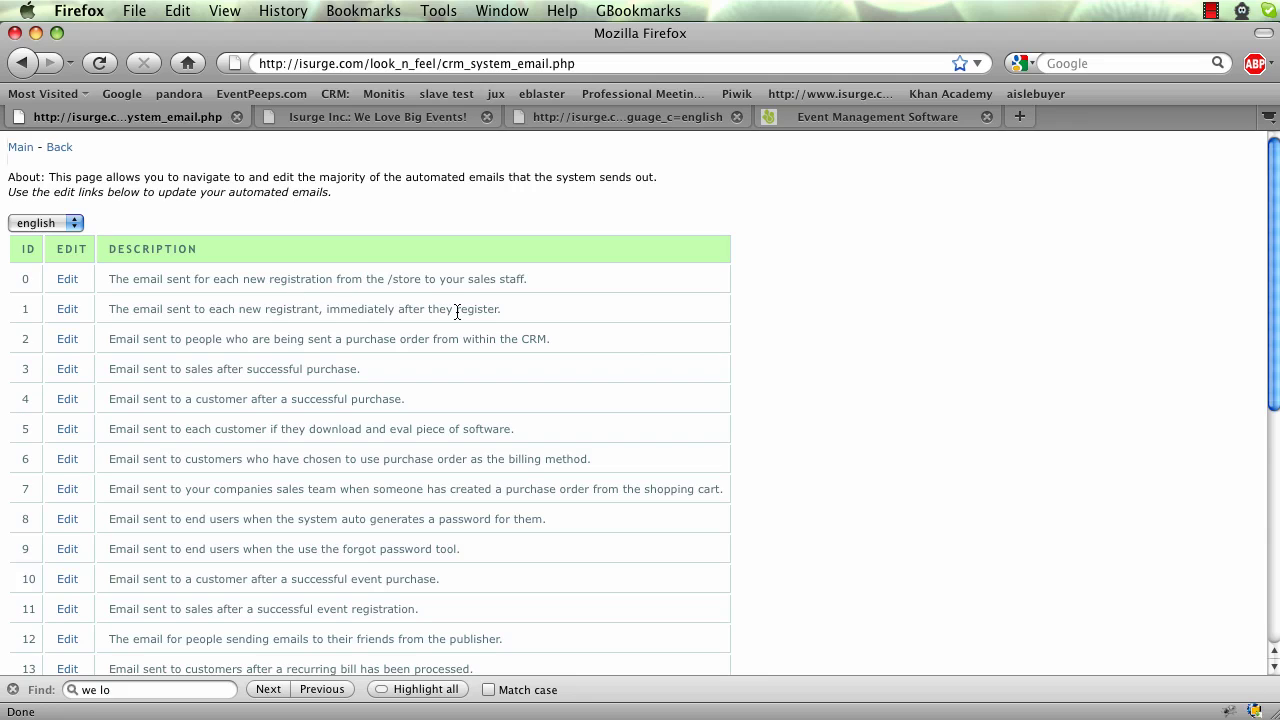
Open the sales staff's new /store registration email for editing and review its Default To, From Name, From Email and Subject fields
left_click(67, 286)
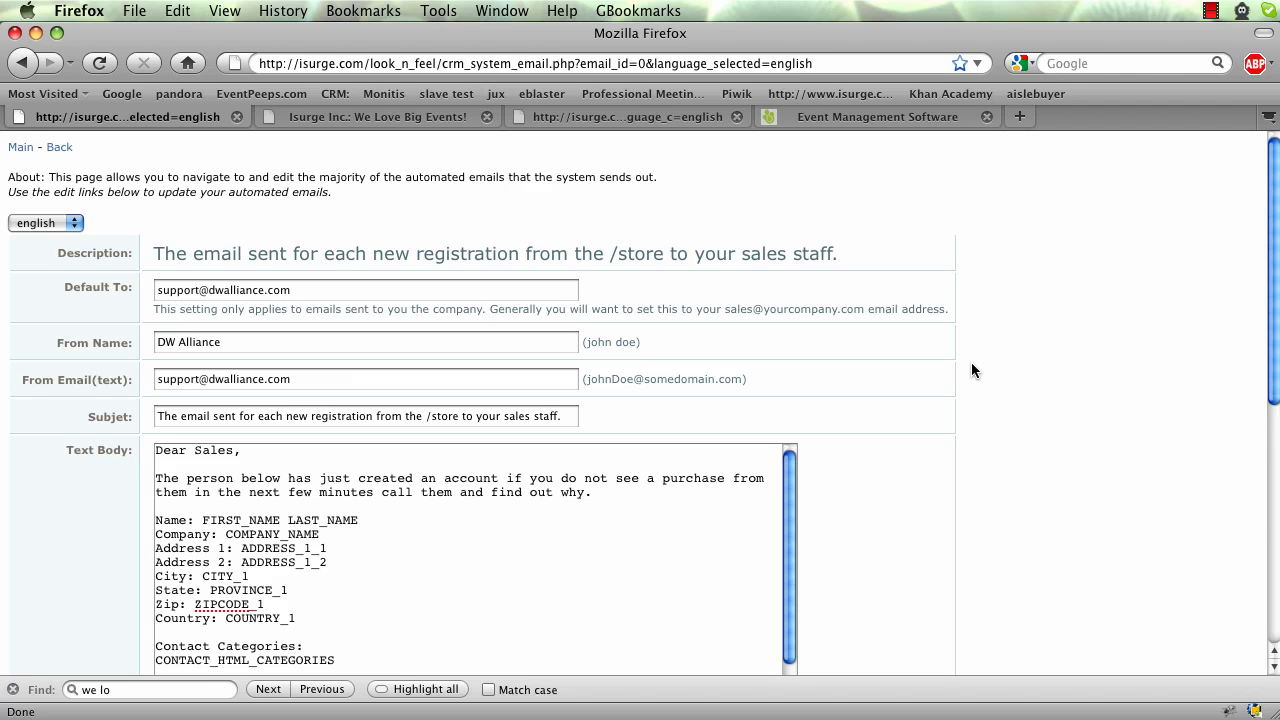
scroll(971, 362, "down", 3)
scroll(964, 377, "down", 2)
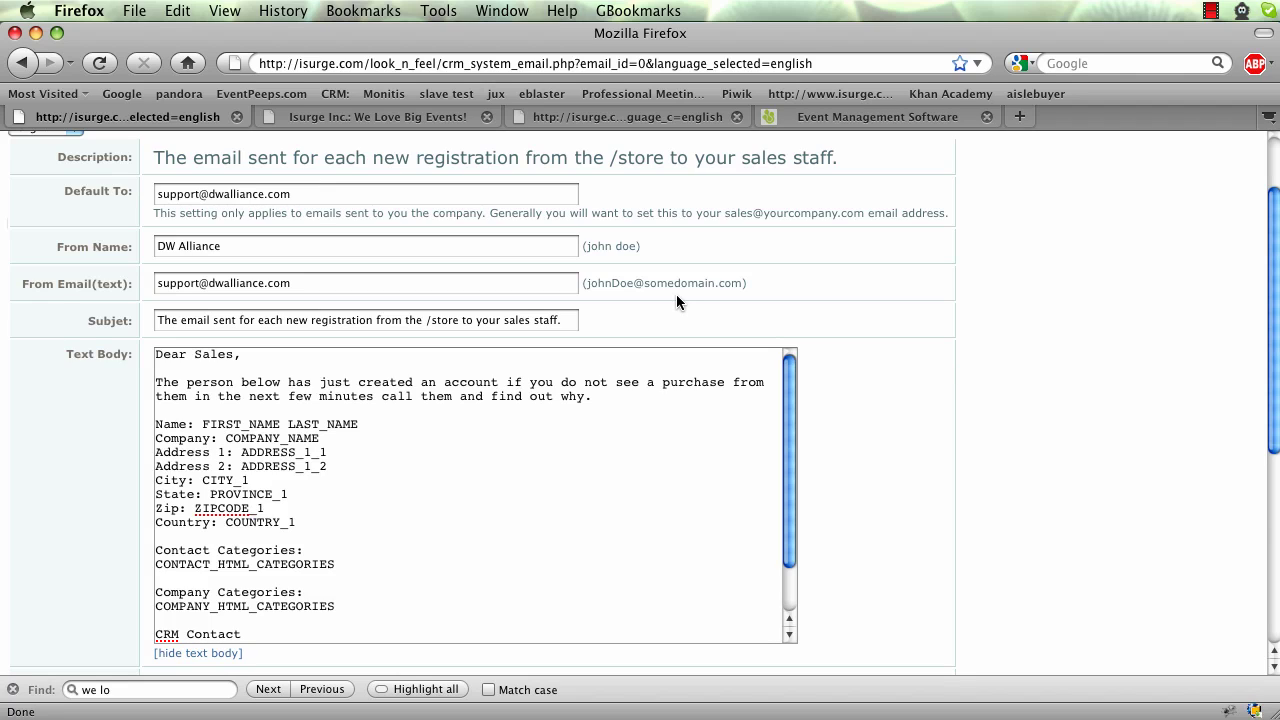
left_click(375, 194)
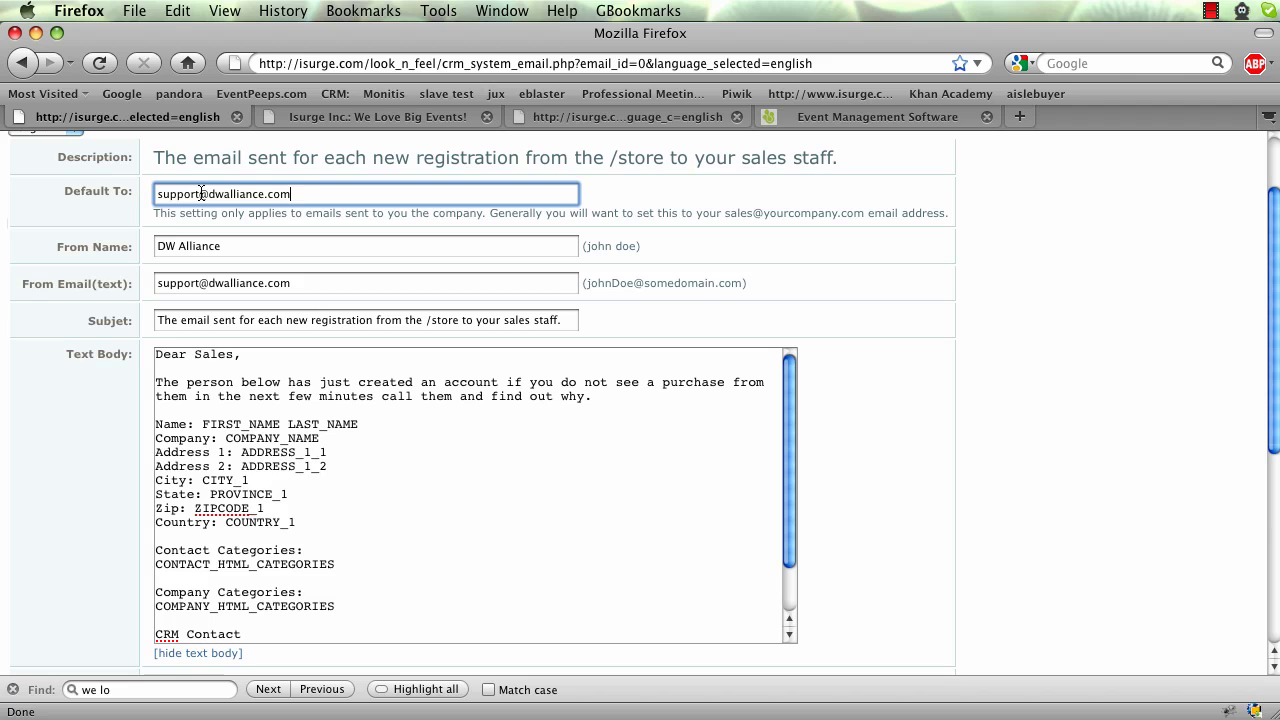
left_click(245, 248)
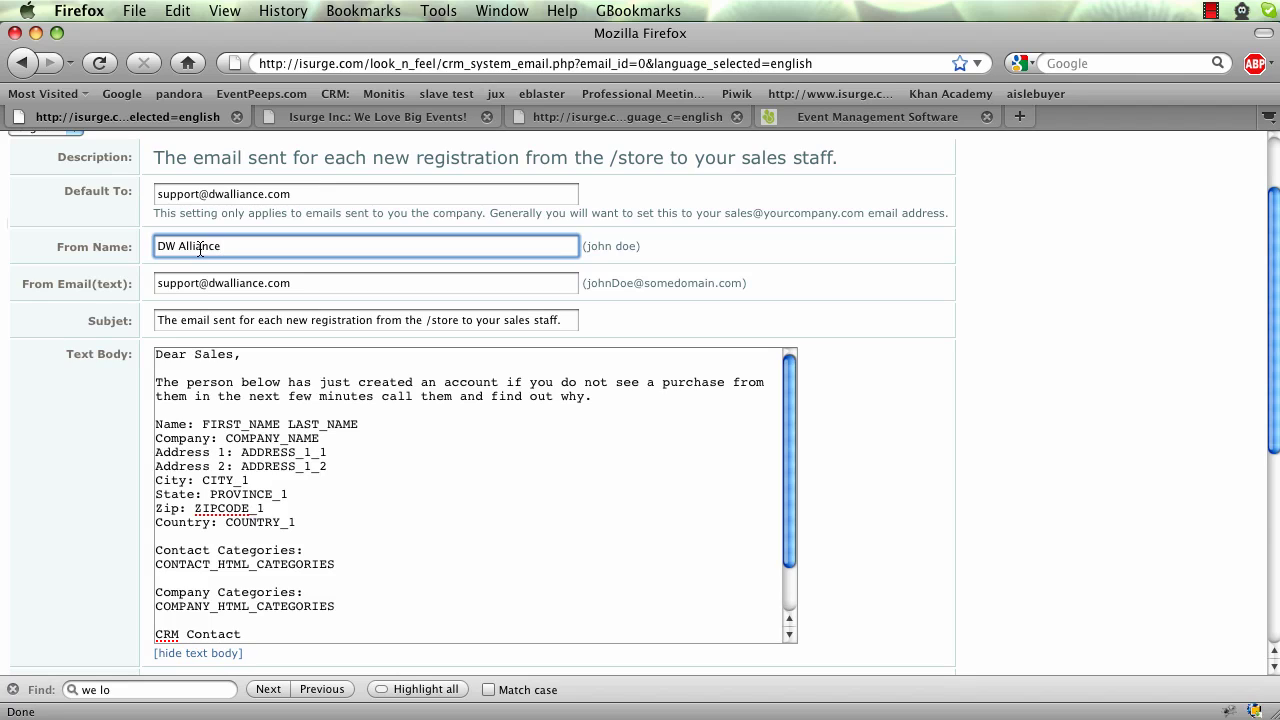
left_click(302, 284)
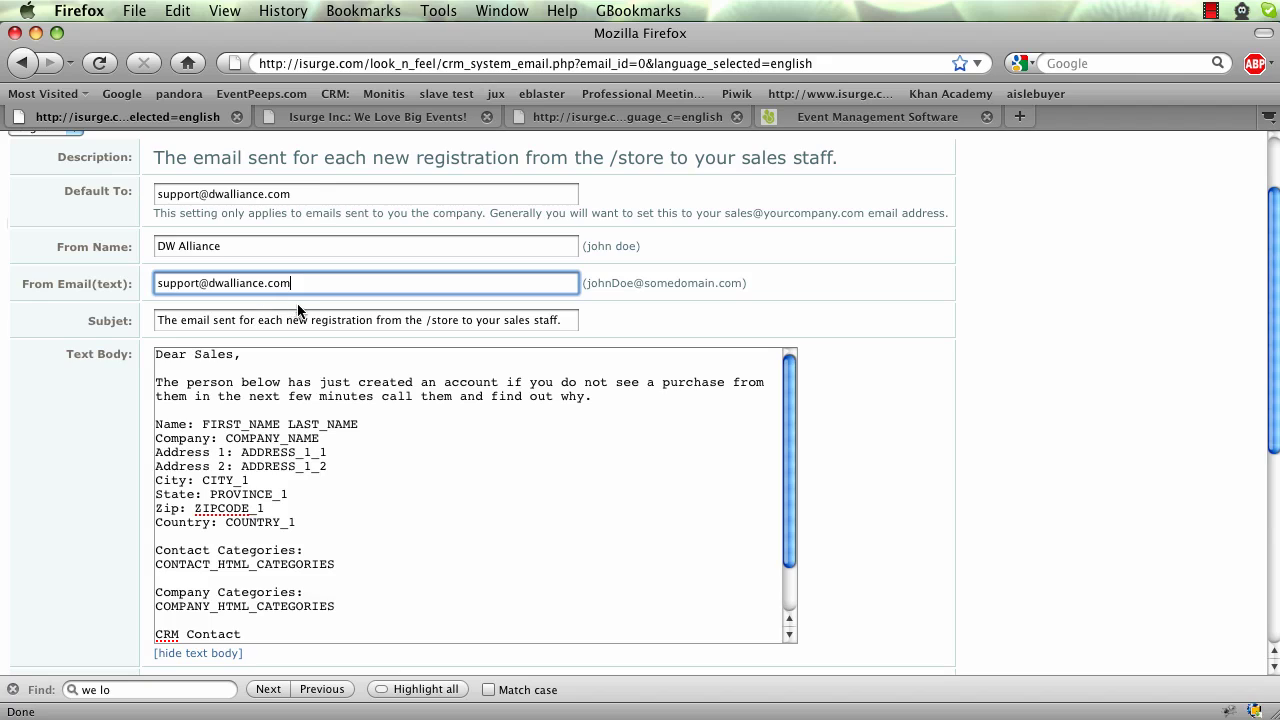
left_click(298, 318)
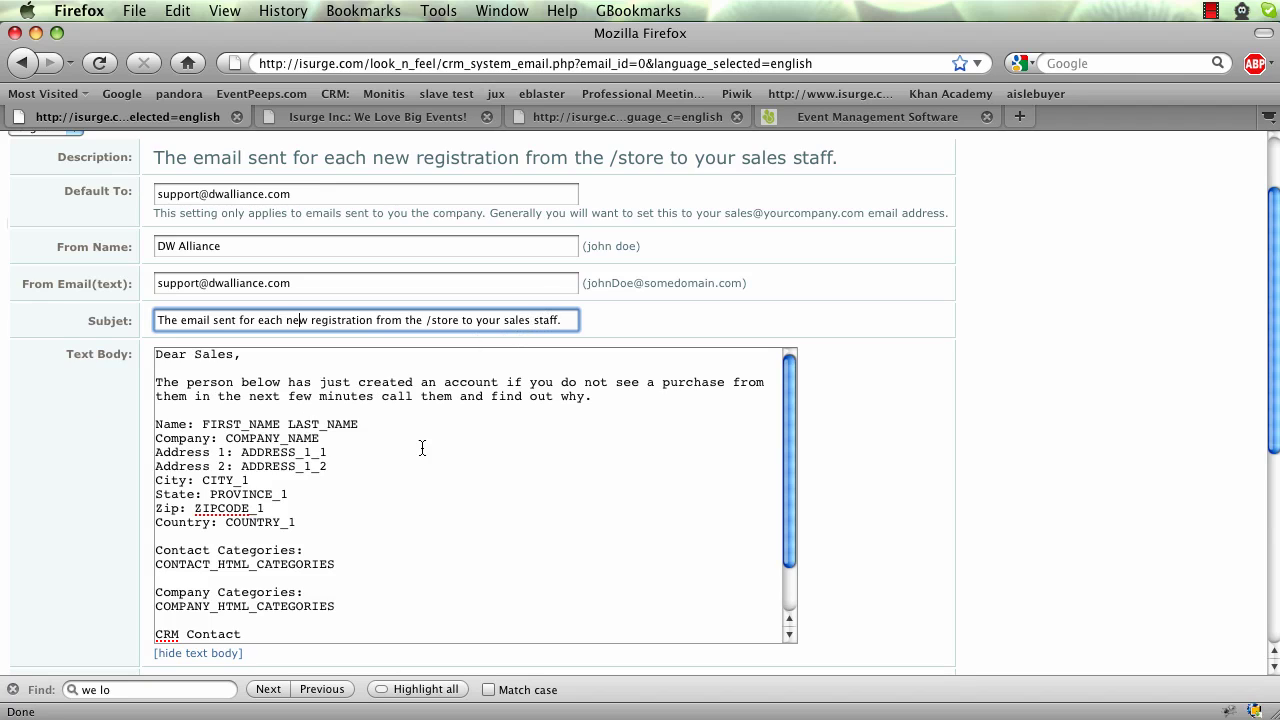
Examine the placeholders in the email's Text Body, including the contact and company category variables
left_click(356, 413)
key("Down")
key("Down")
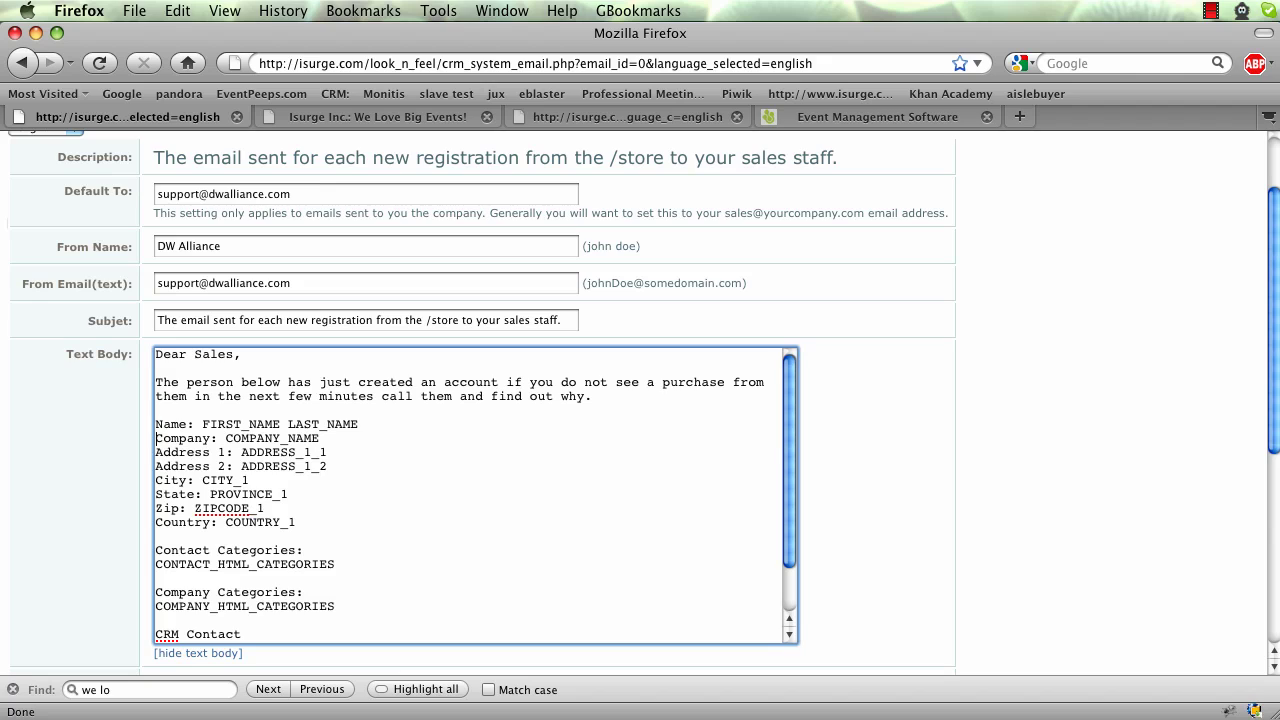
key("Down")
scroll(360, 460, "down", 3)
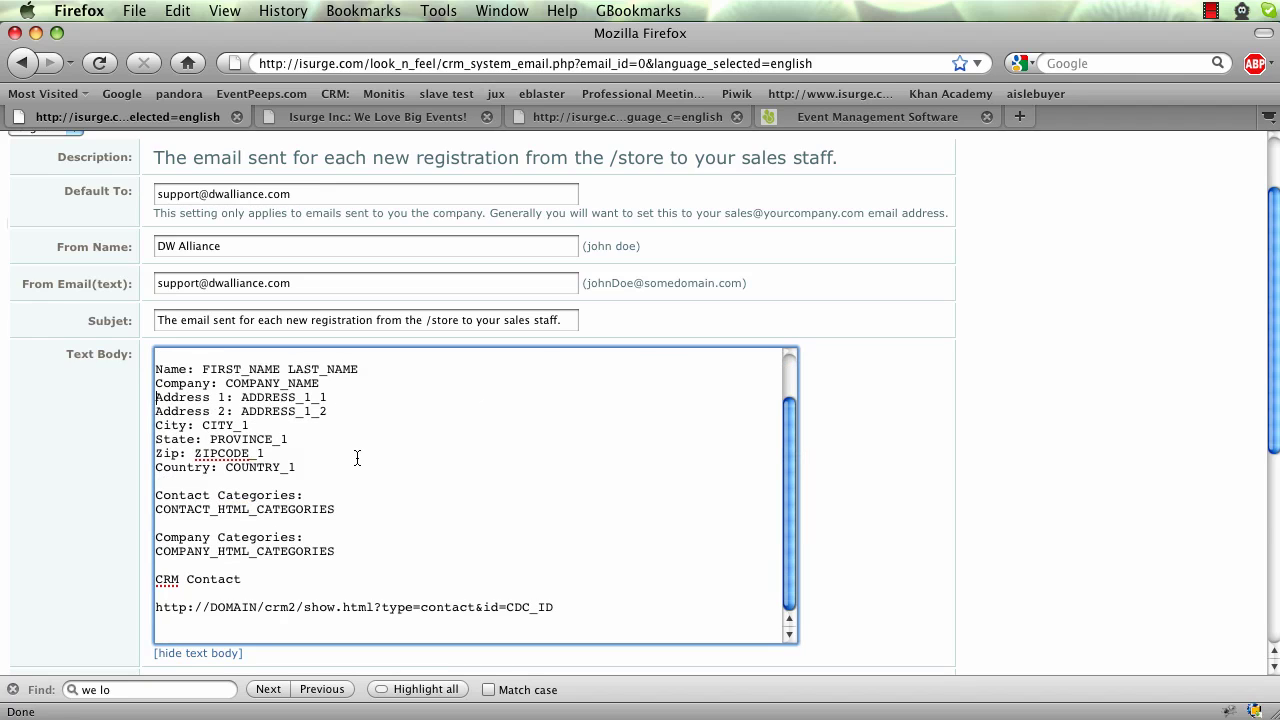
left_click_drag(194, 510, 236, 510)
left_click(230, 505)
left_click_drag(202, 551, 244, 551)
left_click(244, 551)
Compare the email's Text Body with the formatted version in the HTML Body editor
scroll(630, 540, "down", 5)
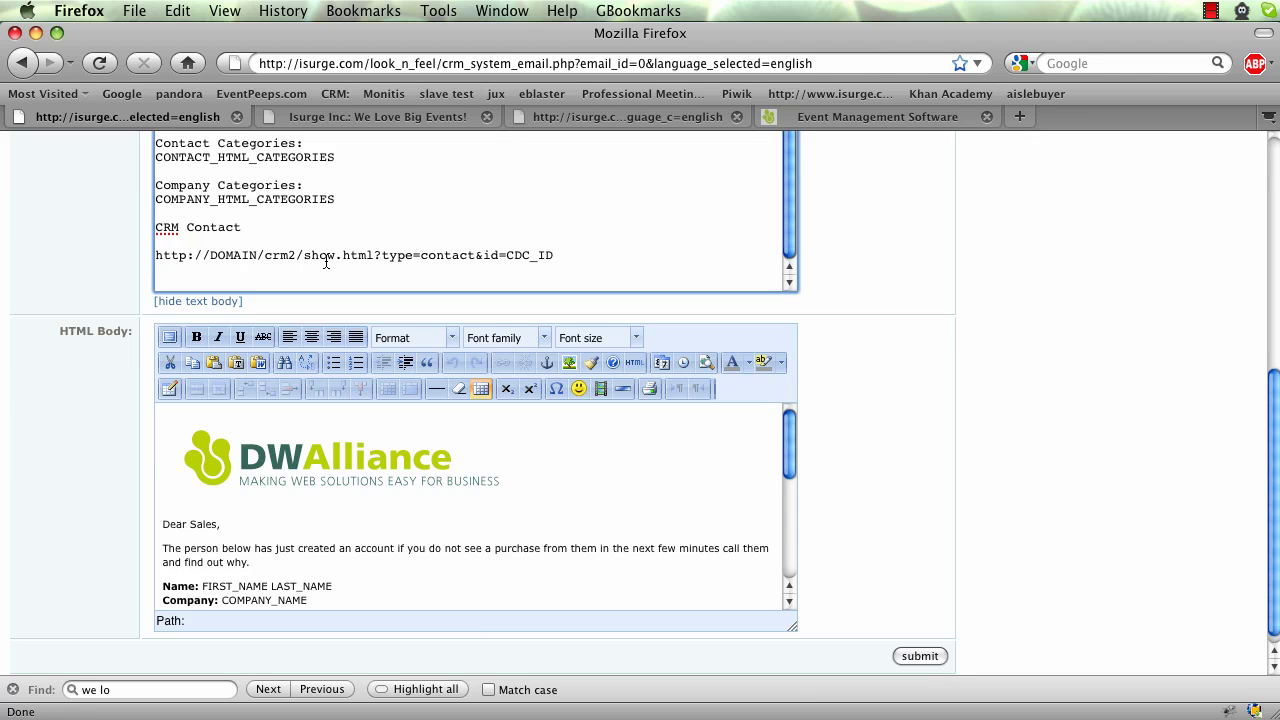
scroll(643, 260, "up", 2)
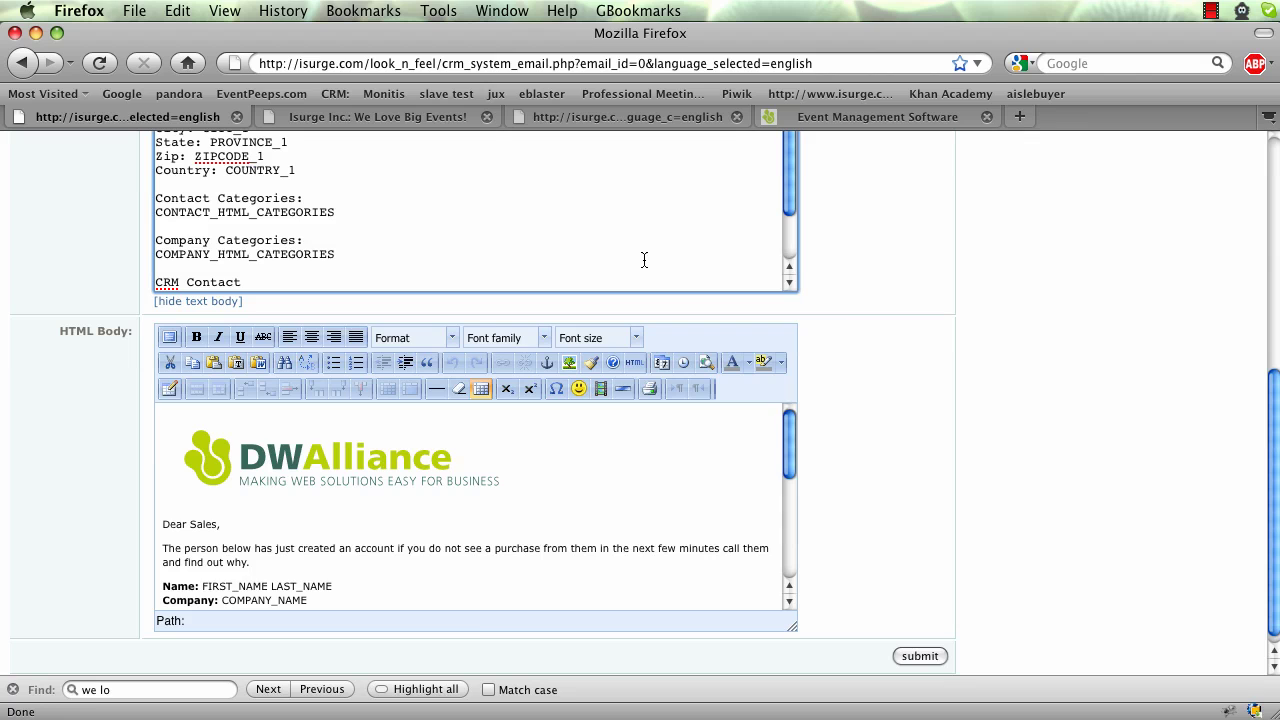
scroll(841, 287, "up", 5)
scroll(841, 287, "down", 5)
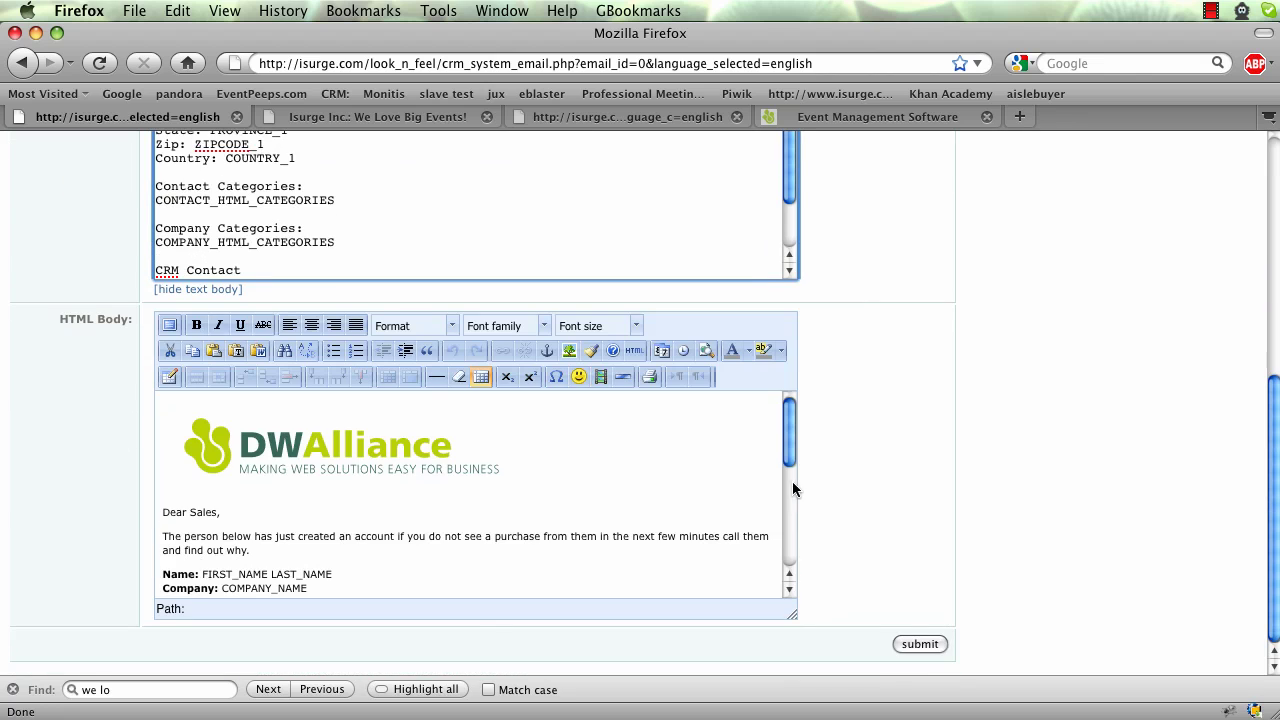
scroll(838, 295, "up", 5)
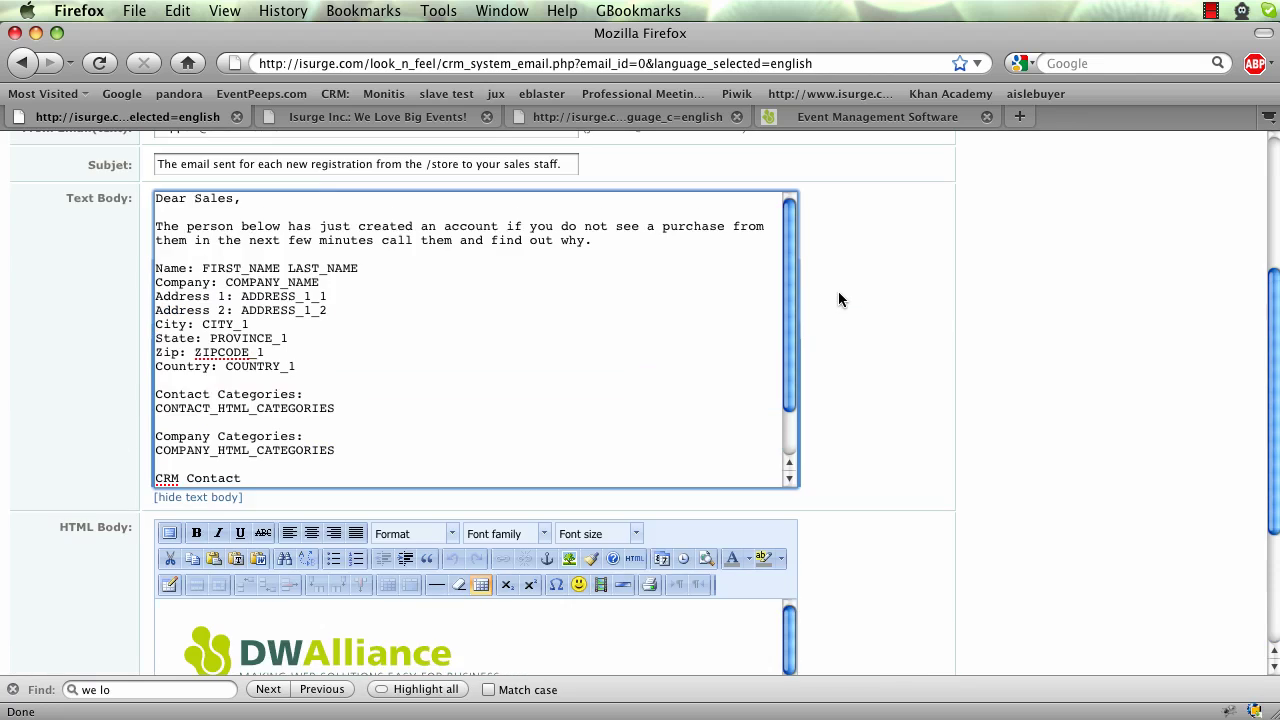
left_click(345, 340)
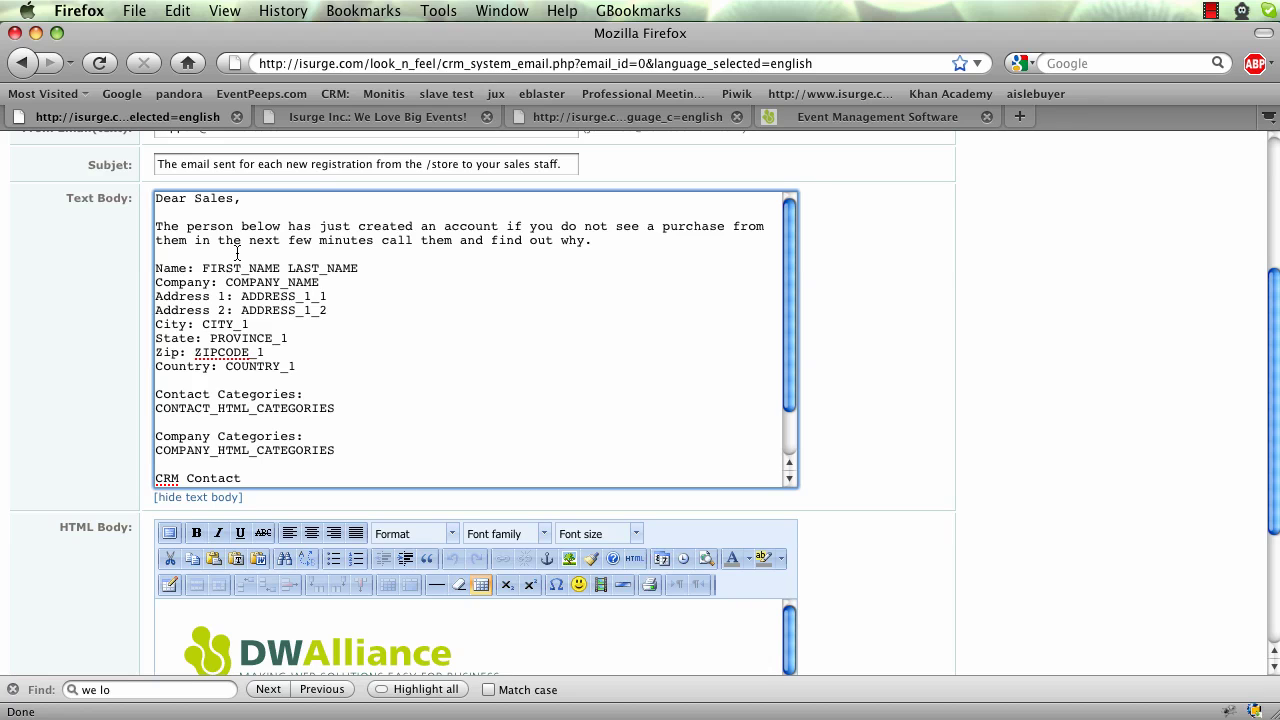
scroll(749, 357, "down", 6)
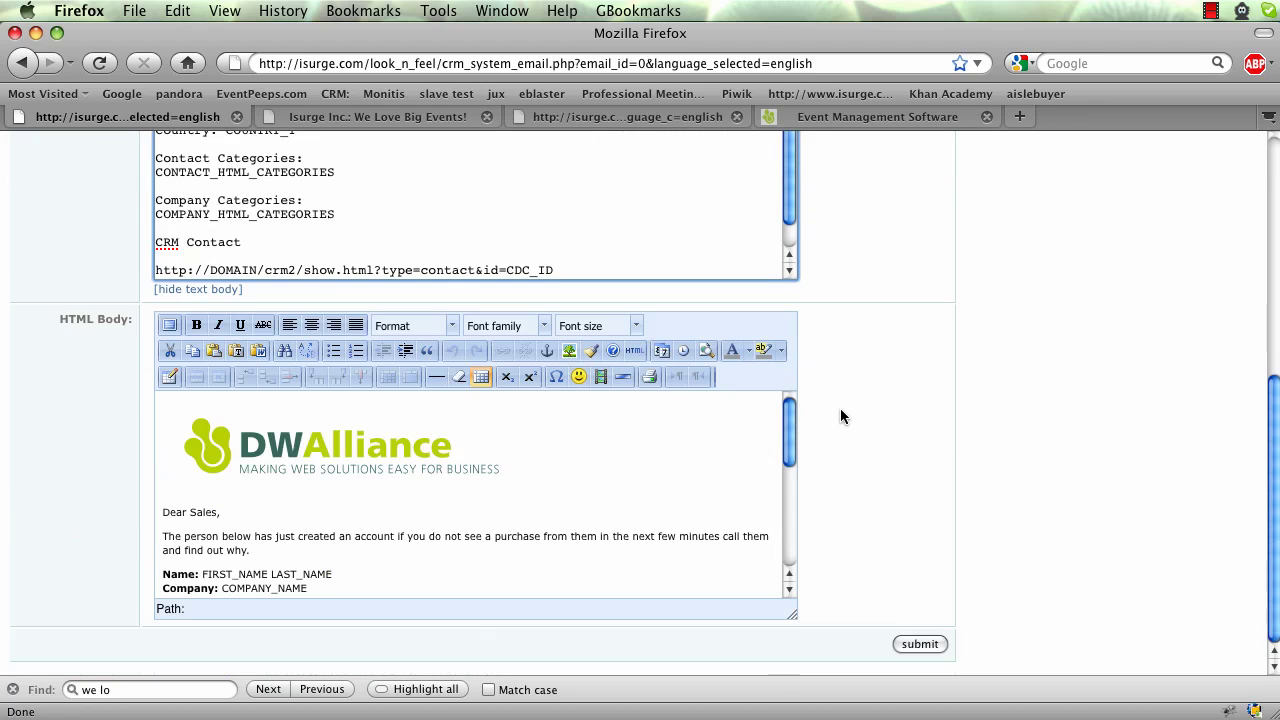
mouse_move(790, 439)
left_mouse_down()
mouse_move(782, 532)
mouse_move(786, 426)
left_mouse_up()
left_click_drag(790, 443, 789, 413)
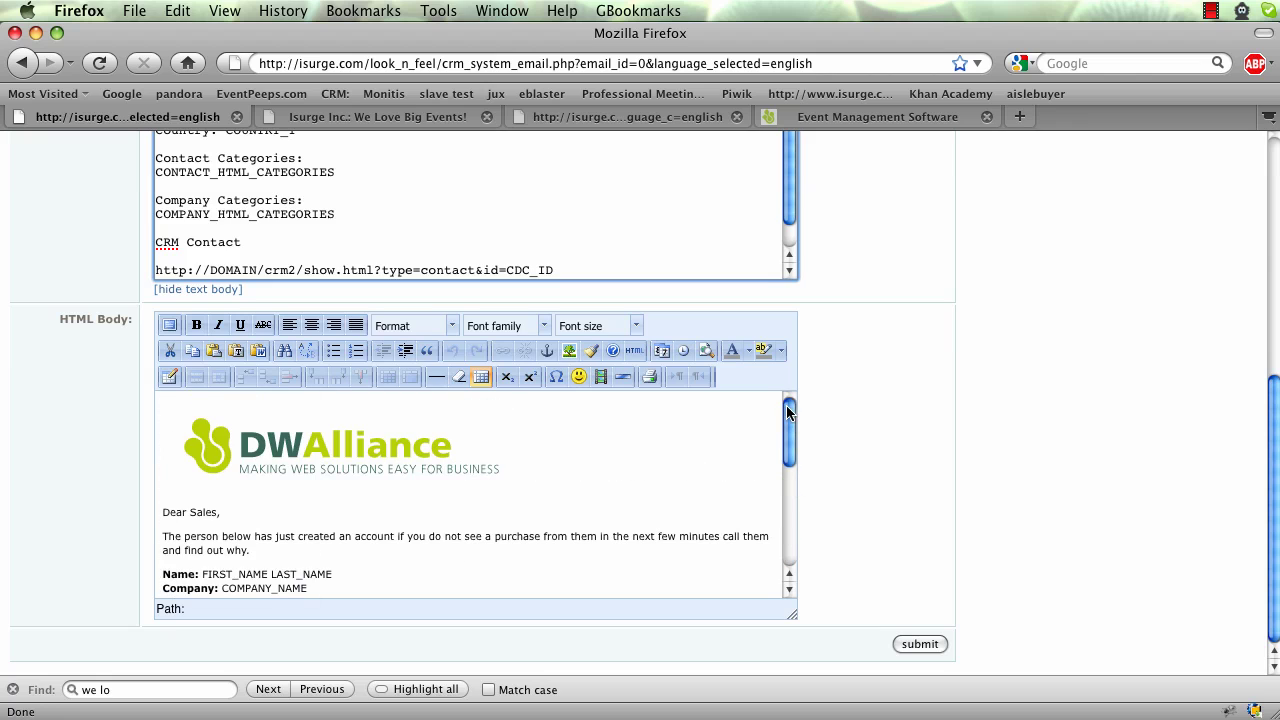